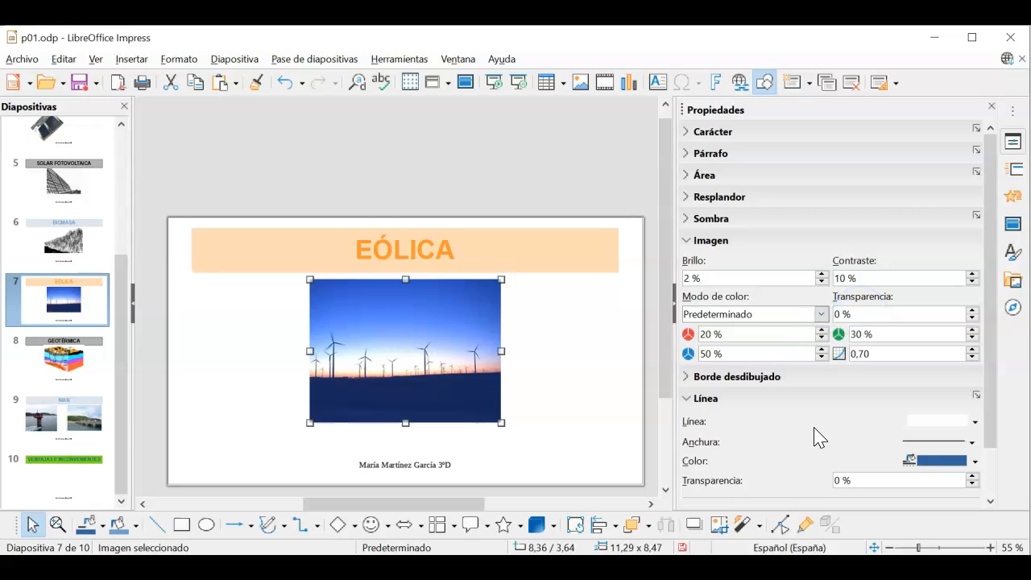
Step: Set the transparency of the geothermal diagram on slide 8 to 50 %
{"action": "left_click", "coordinate": [532, 376]}
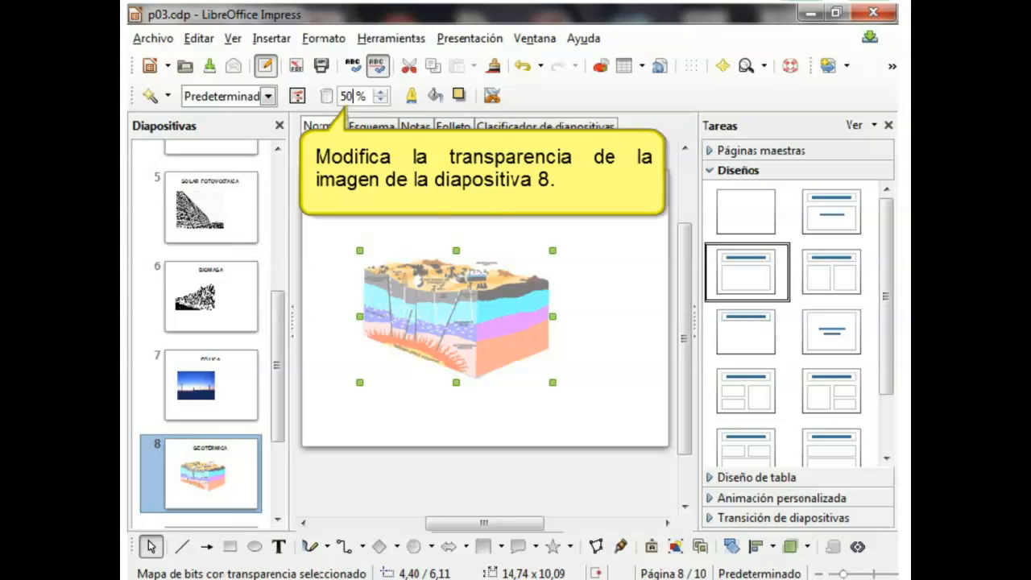
{"action": "left_click", "coordinate": [87, 348]}
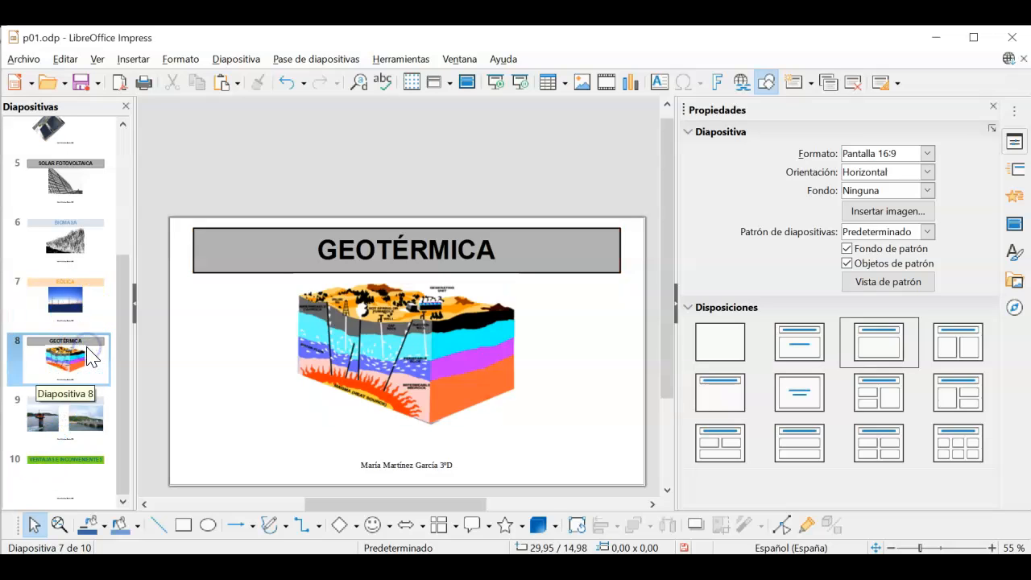
{"action": "left_click", "coordinate": [418, 368]}
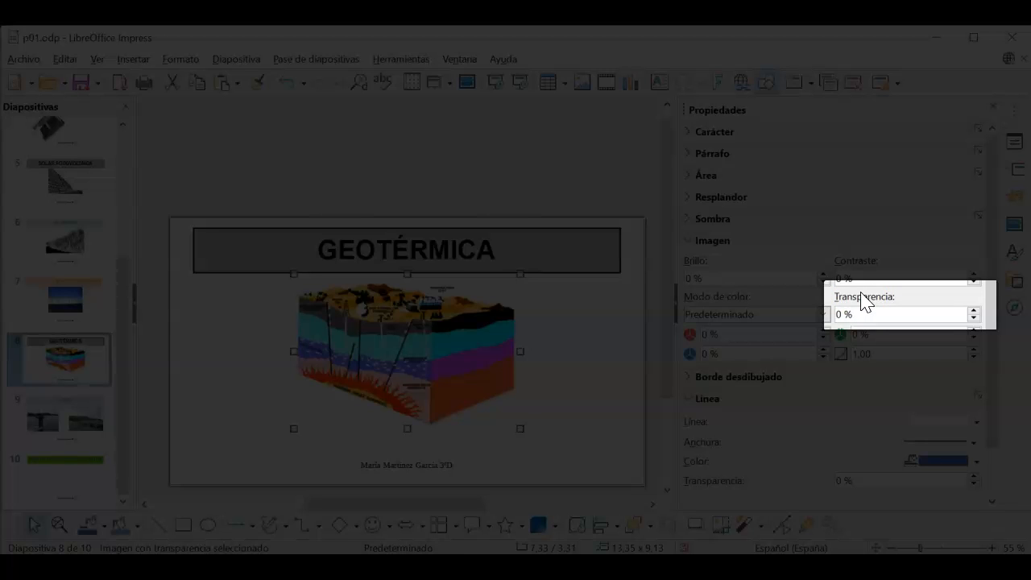
{"action": "left_click", "coordinate": [973, 310]}
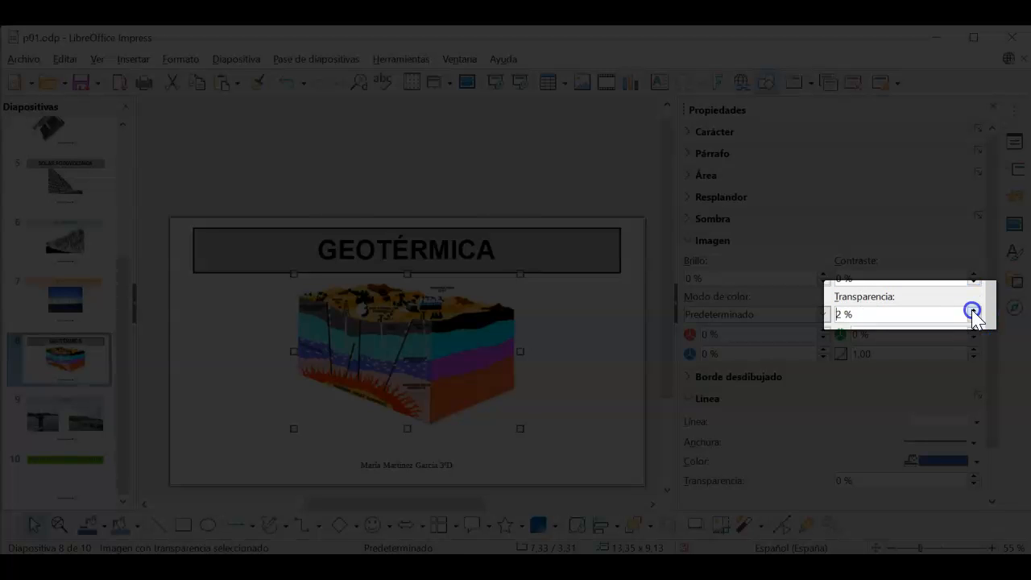
{"action": "left_click_drag", "start_coordinate": [973, 310], "coordinate": [973, 314]}
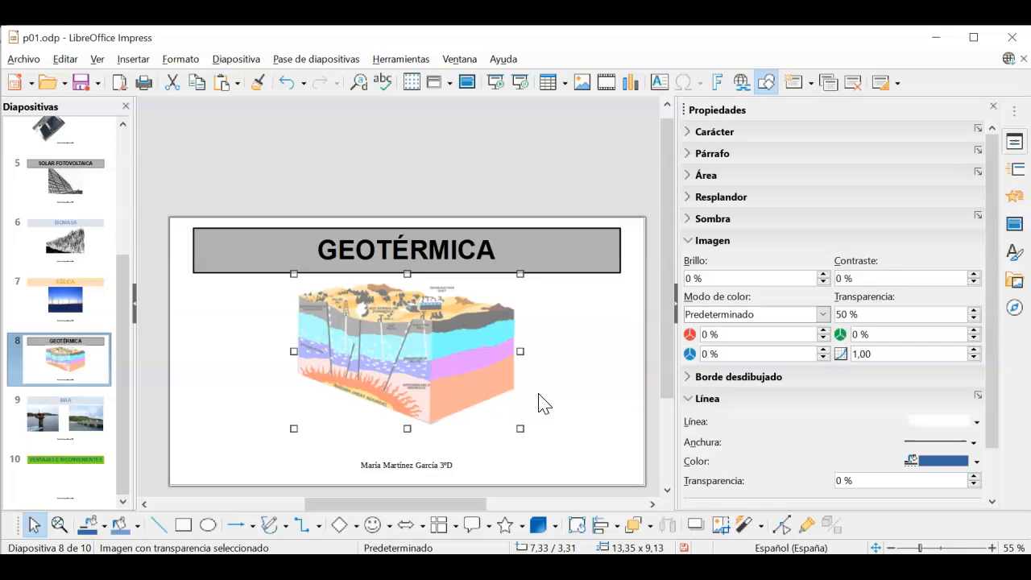
{"action": "left_click", "coordinate": [554, 369]}
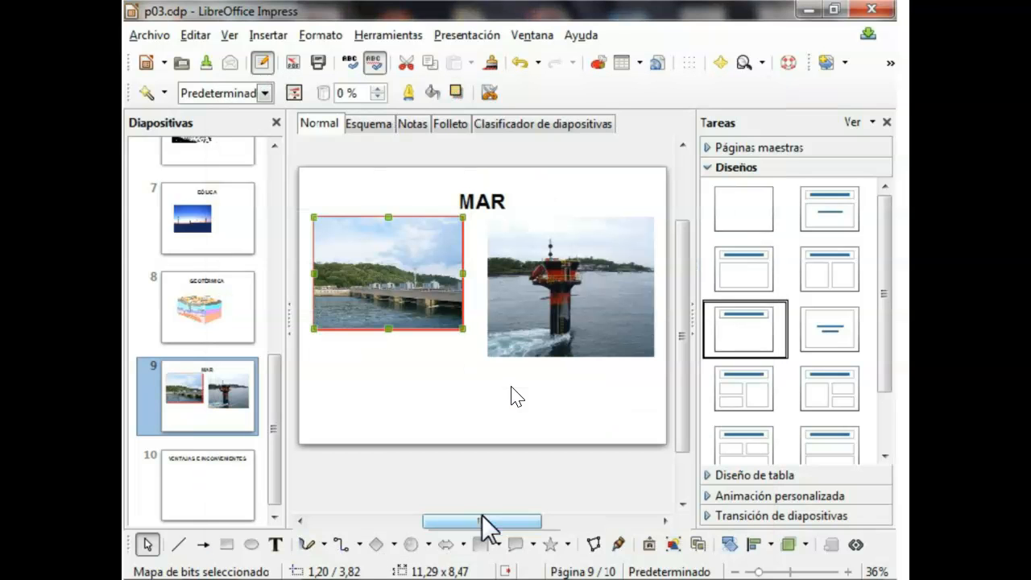
Step: Give the tower image on slide 9 a continuous border line with a width of 0,20 cm
{"action": "left_click", "coordinate": [560, 307]}
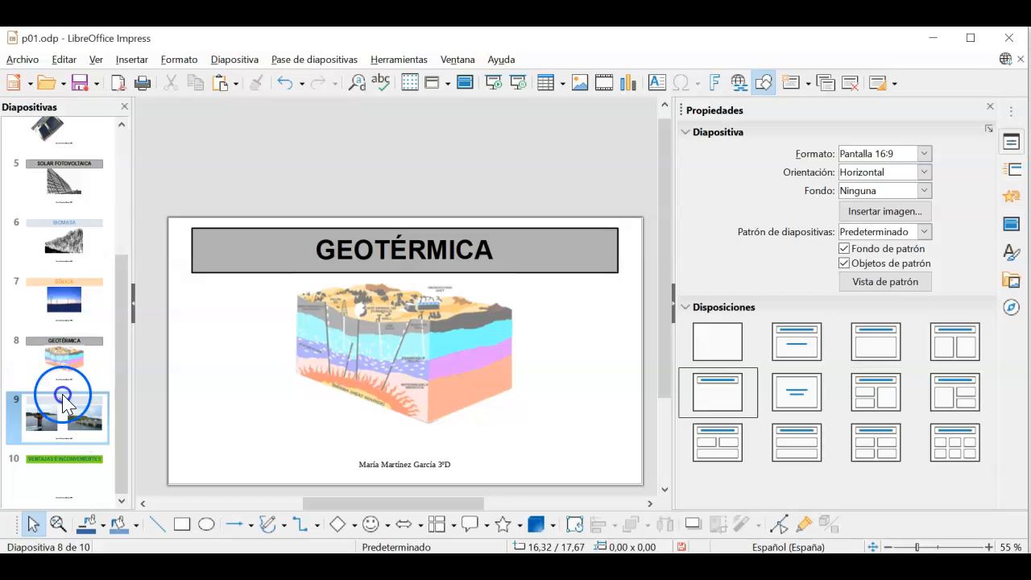
{"action": "left_click", "coordinate": [64, 415]}
{"action": "left_click", "coordinate": [301, 349]}
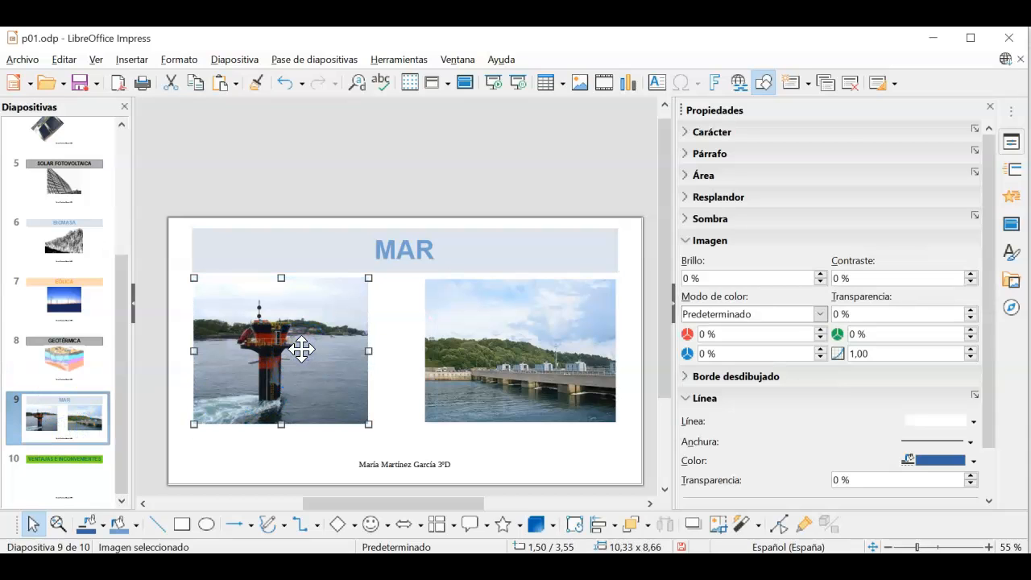
{"action": "right_click", "coordinate": [286, 343]}
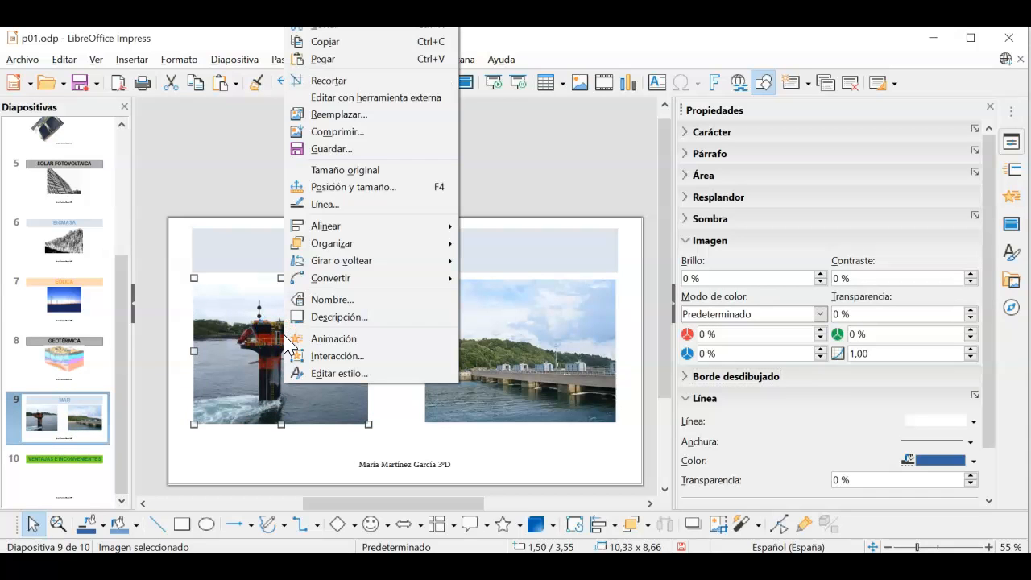
{"action": "left_click", "coordinate": [365, 215]}
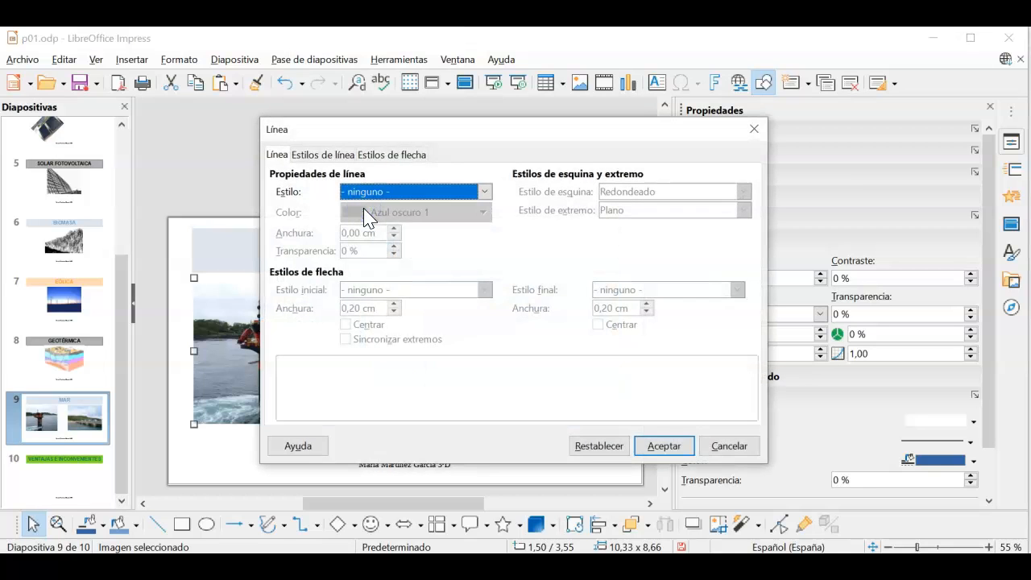
{"action": "left_click", "coordinate": [484, 192]}
{"action": "left_click", "coordinate": [468, 219]}
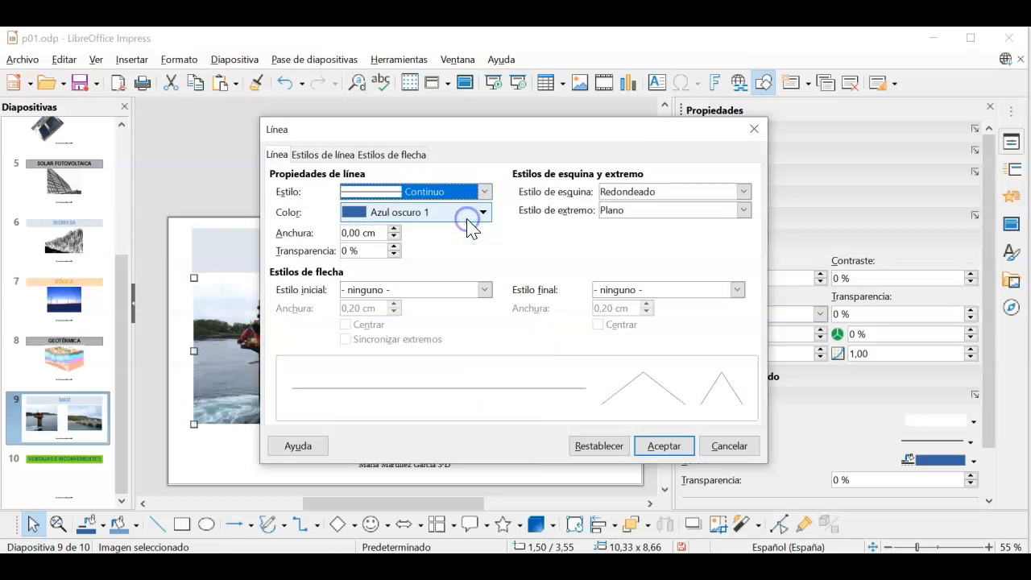
{"action": "left_click", "coordinate": [394, 229]}
{"action": "left_click", "coordinate": [394, 228]}
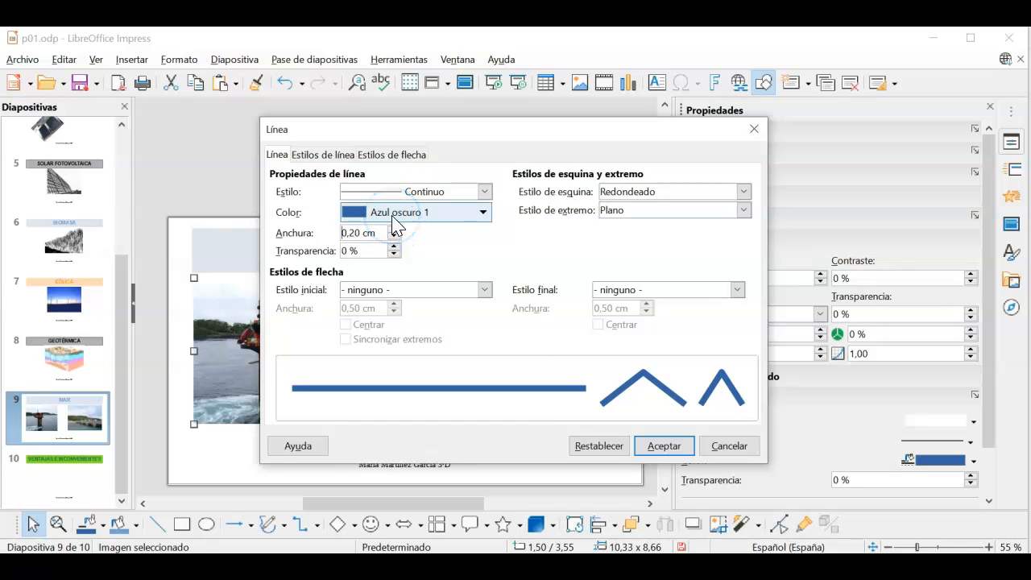
{"action": "left_click", "coordinate": [666, 448]}
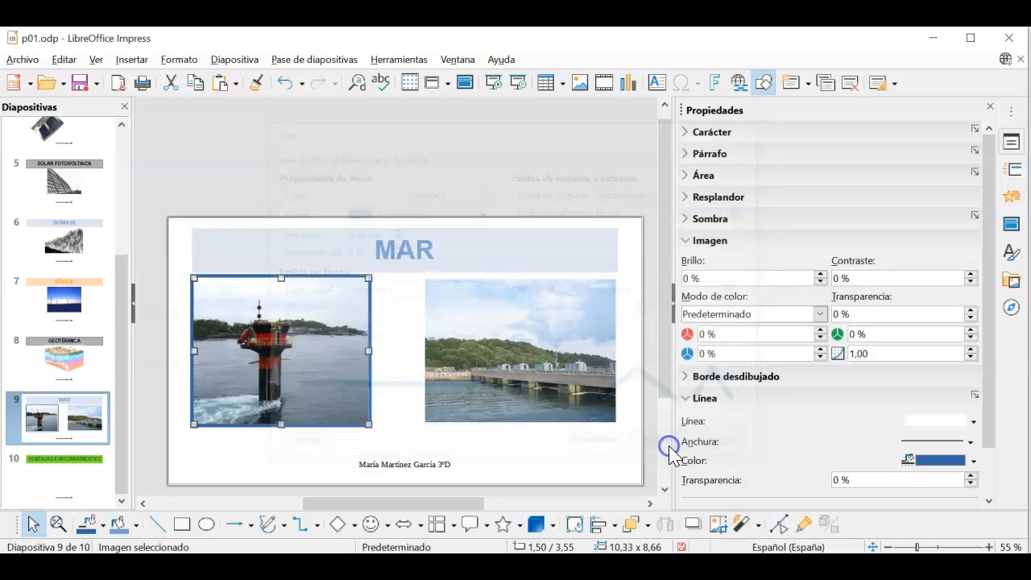
{"action": "left_click", "coordinate": [385, 419]}
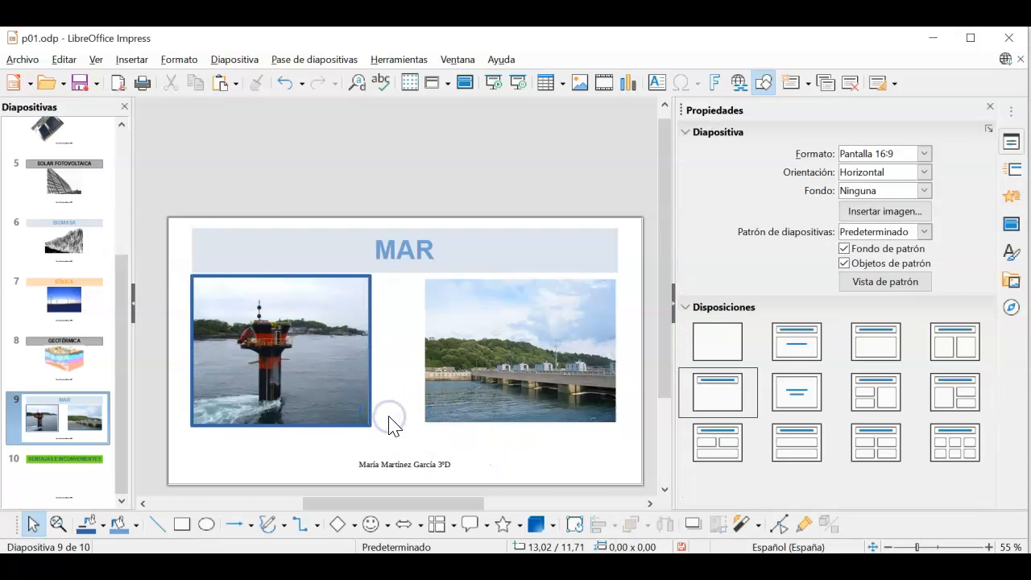
Step: Add a shadow to the dam image on the MAR slide
{"action": "left_click", "coordinate": [511, 333]}
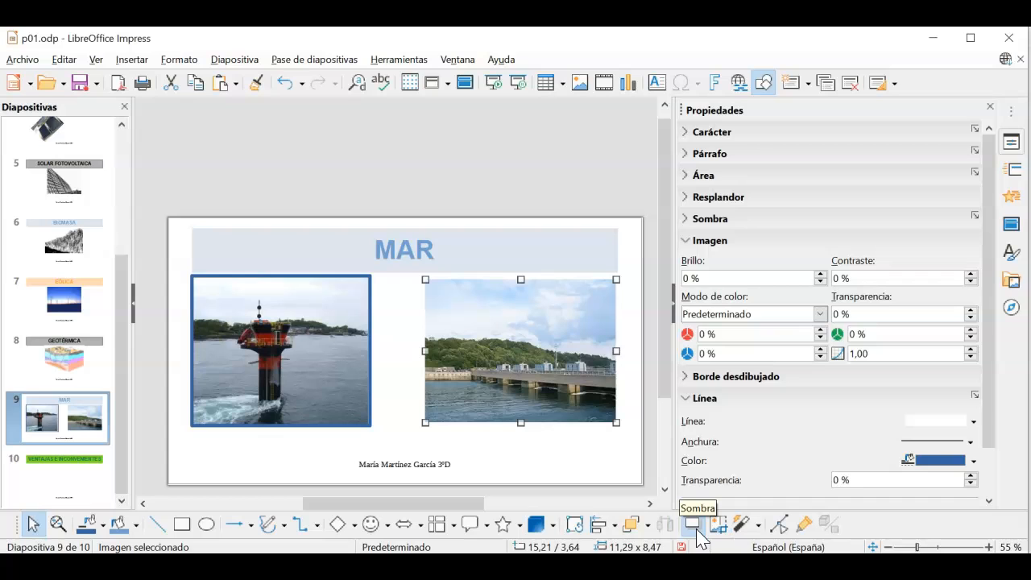
{"action": "left_click", "coordinate": [698, 535]}
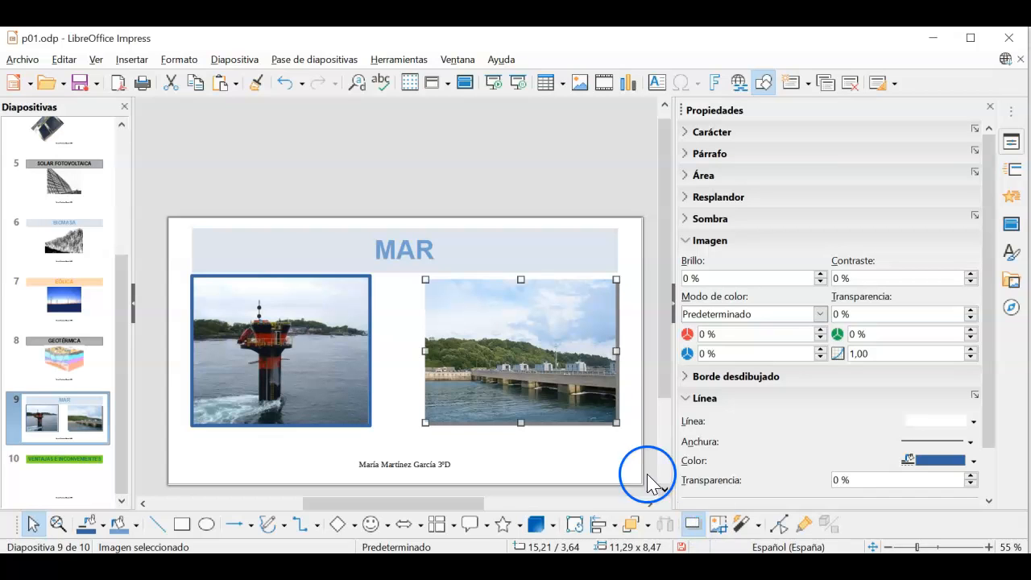
{"action": "left_click", "coordinate": [623, 458]}
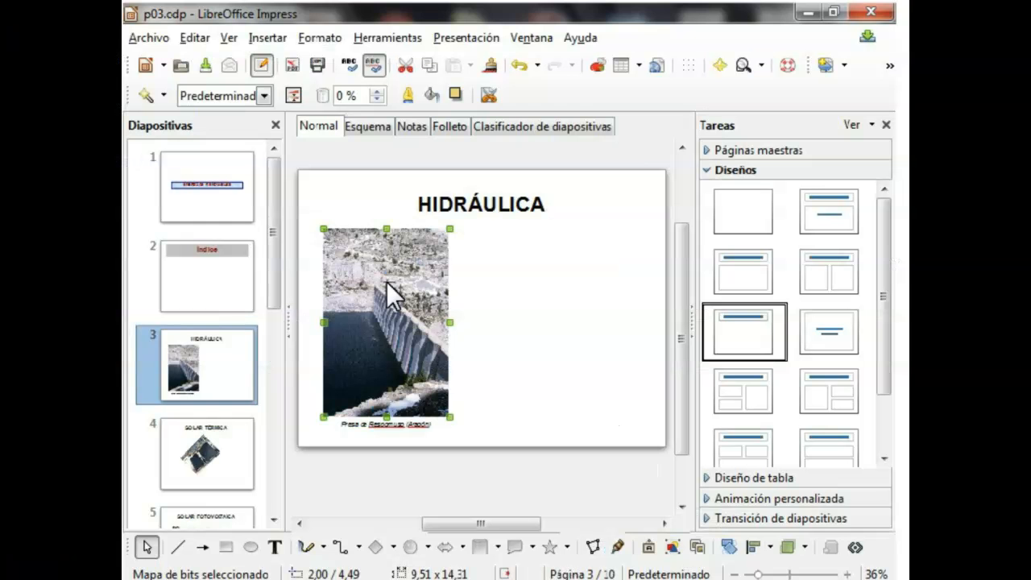
Step: Crop the dam image on the p03 presentation's HIDRÁULICA slide from its upper-right corner to about 5,60 x 9,00 cm
{"action": "left_click", "coordinate": [489, 91]}
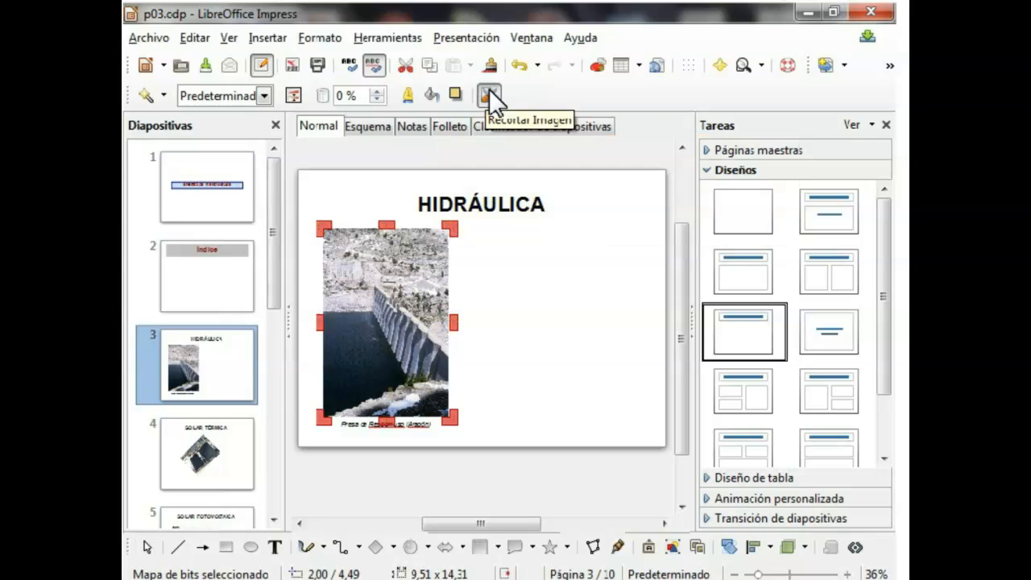
{"action": "left_click_drag", "start_coordinate": [453, 230], "coordinate": [398, 299]}
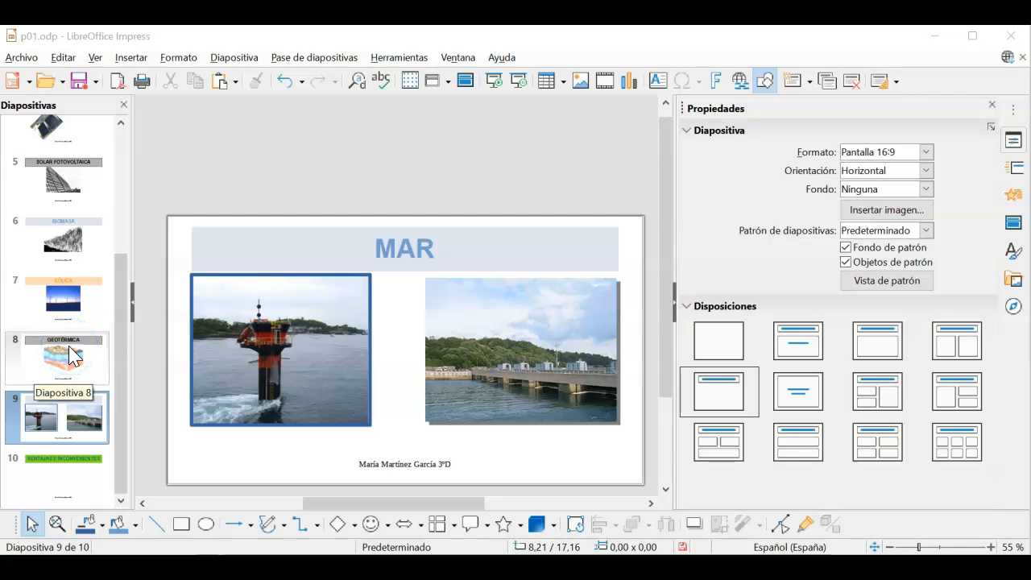
Step: Crop the dam image on slide 3 of p01.odp from its upper-right corner to about 4,40 x 6,00 cm
{"action": "scroll", "coordinate": [71, 355], "scroll_direction": "up", "scroll_amount": 3}
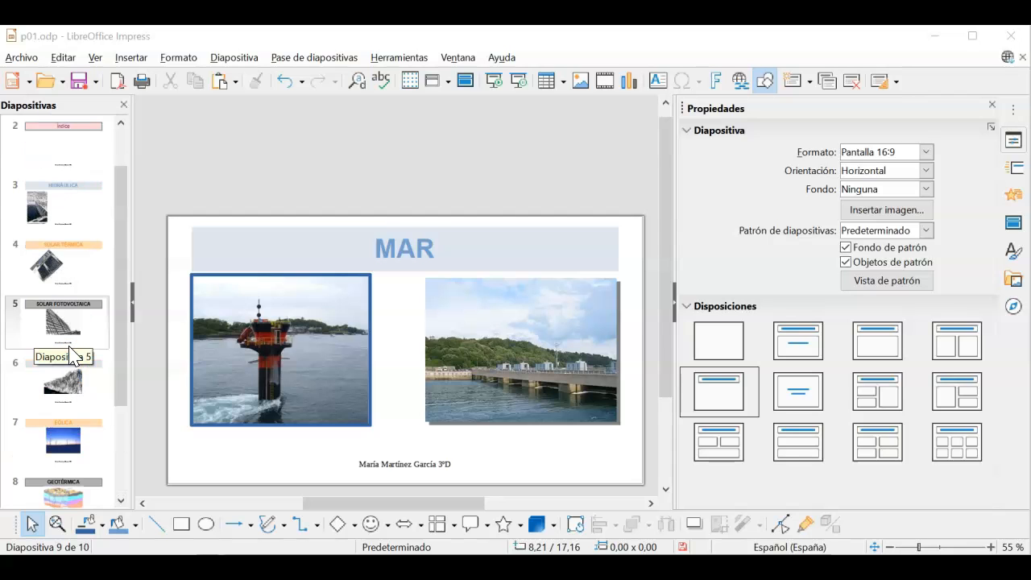
{"action": "scroll", "coordinate": [71, 355], "scroll_direction": "up", "scroll_amount": 2}
{"action": "left_click", "coordinate": [81, 266]}
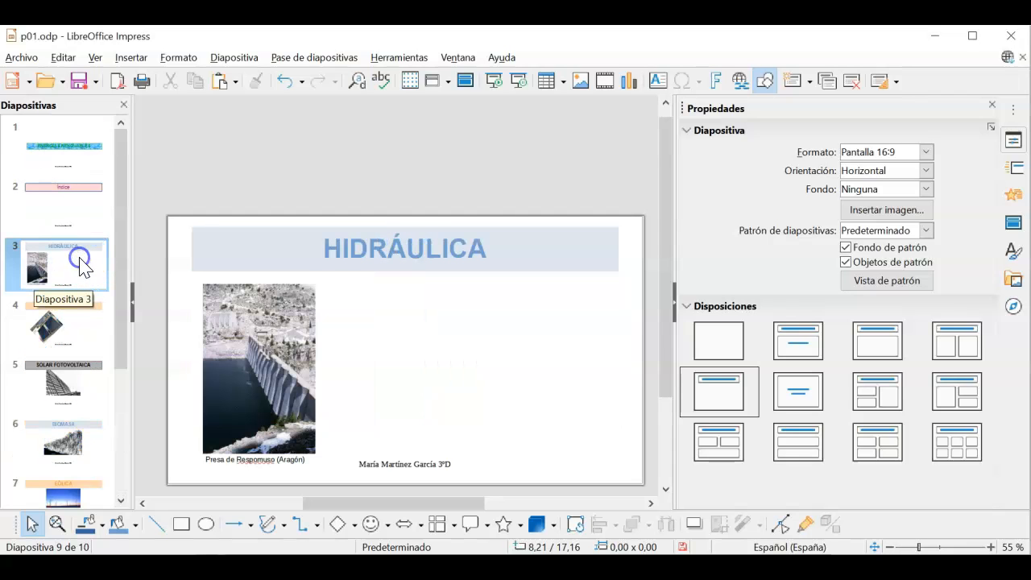
{"action": "left_click", "coordinate": [291, 350]}
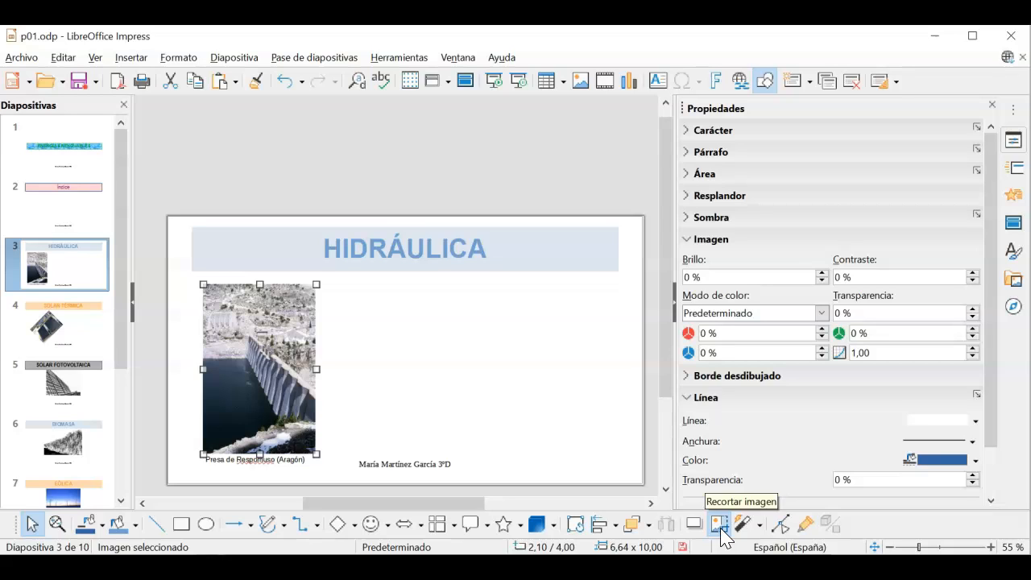
{"action": "left_click", "coordinate": [719, 525]}
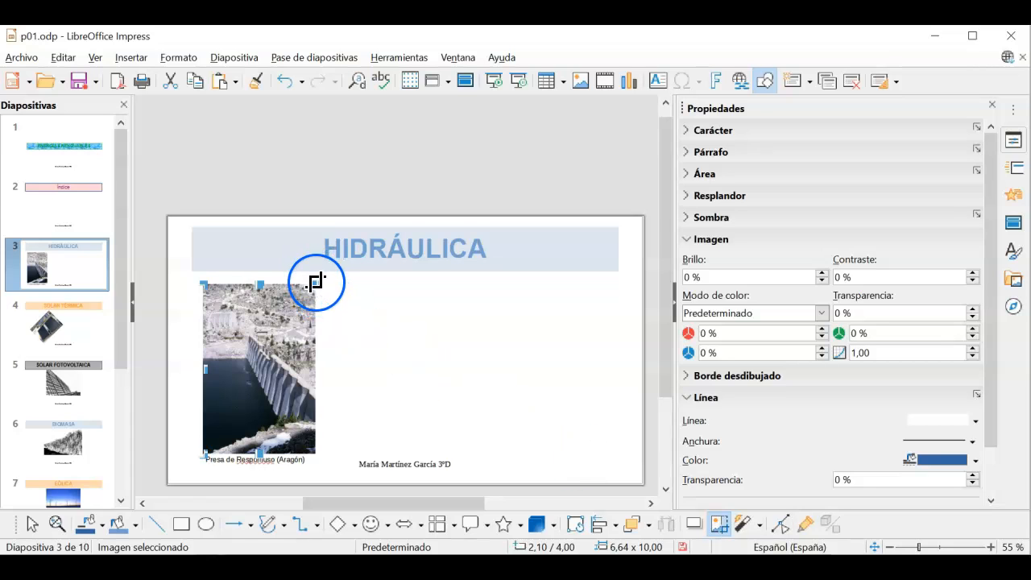
{"action": "left_click_drag", "start_coordinate": [316, 283], "coordinate": [276, 349]}
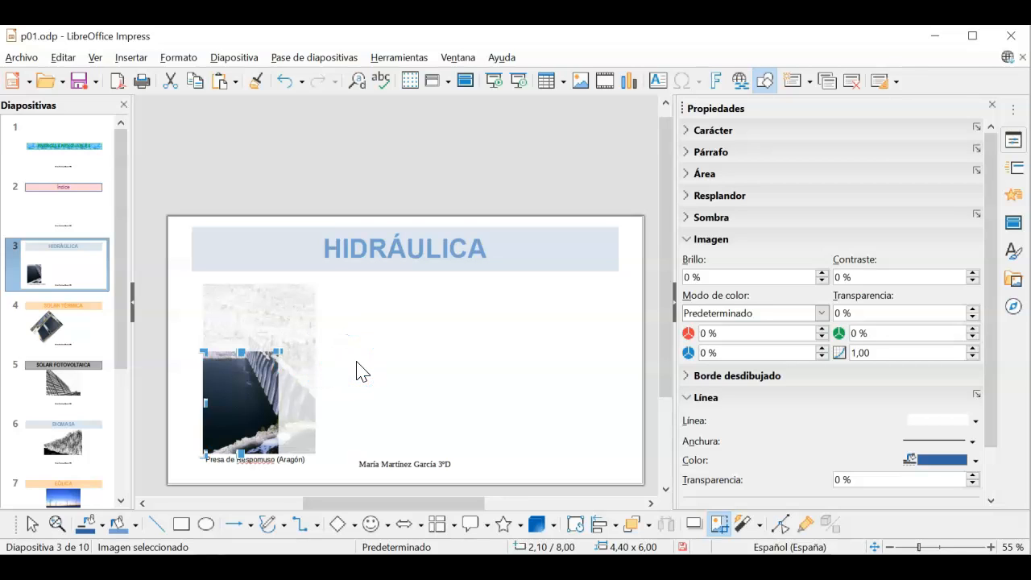
{"action": "key", "text": "Return"}
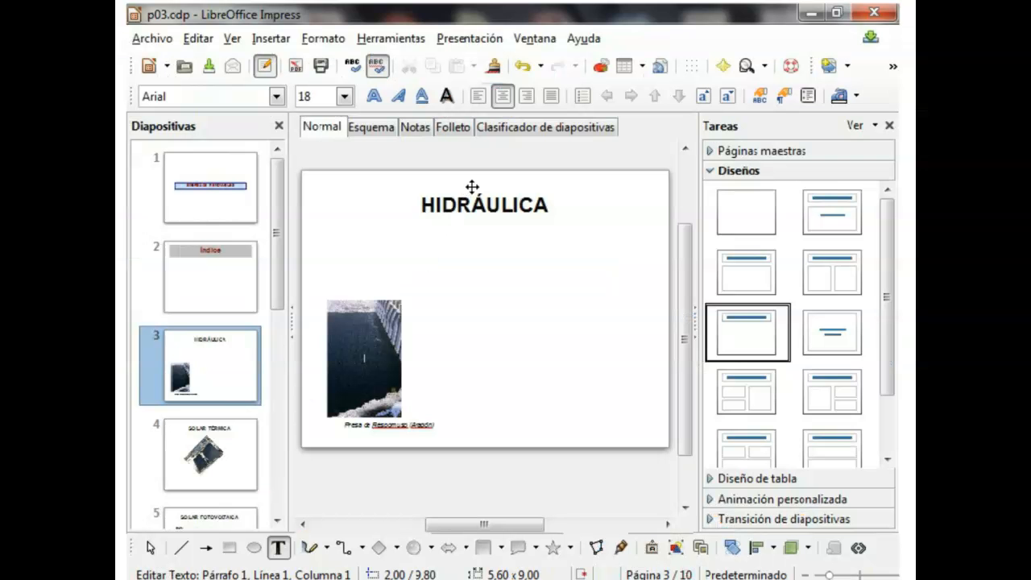
Step: Undo the crop of the dam image on the HIDRÁULICA slide
{"action": "left_click", "coordinate": [520, 66]}
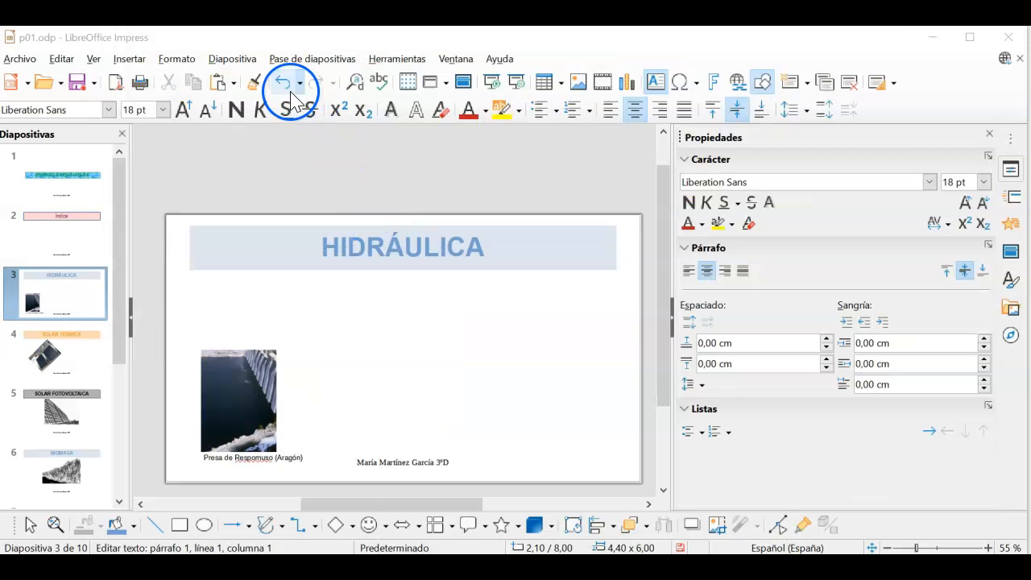
{"action": "left_click", "coordinate": [284, 83]}
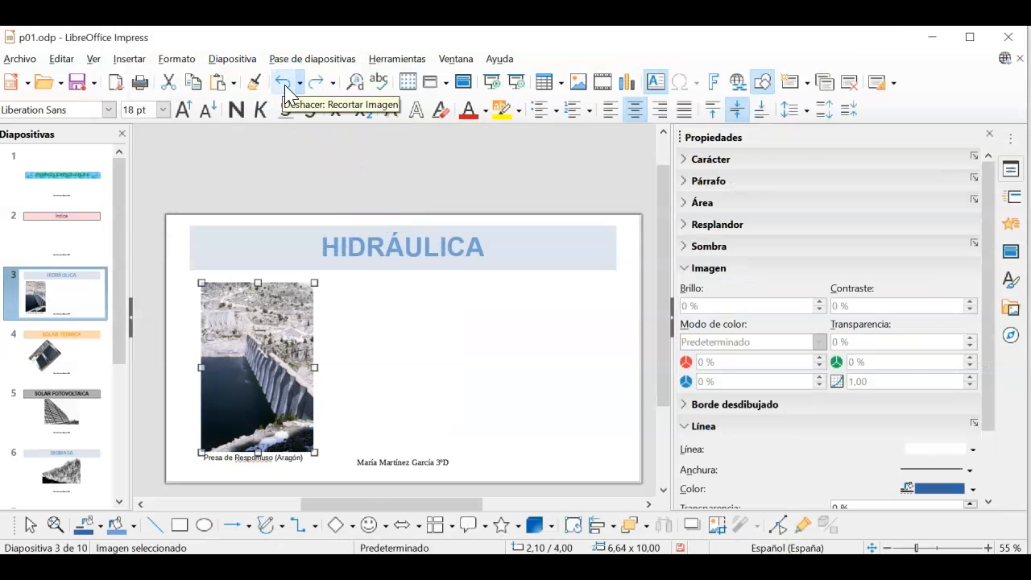
{"action": "left_click", "coordinate": [393, 361]}
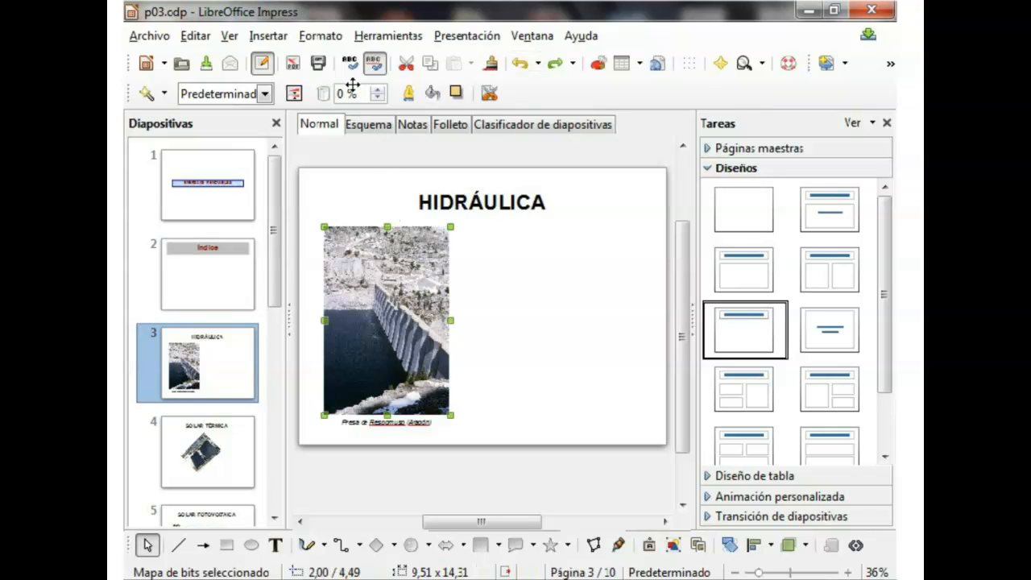
Step: Crop the dam image in the p03 presentation by 1,00 cm on each of its four sides, keeping the scale
{"action": "left_click", "coordinate": [325, 37]}
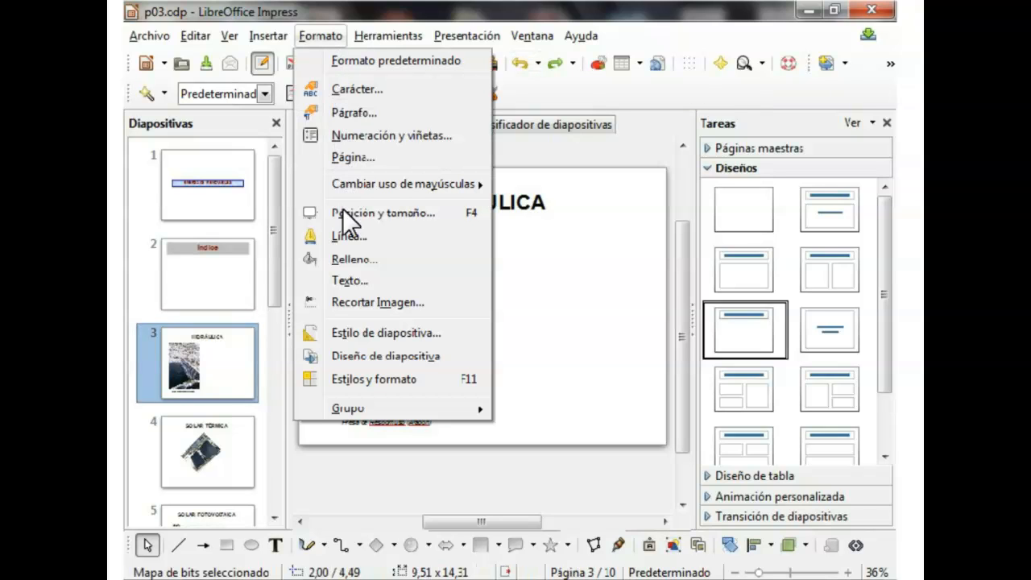
{"action": "left_click", "coordinate": [354, 302]}
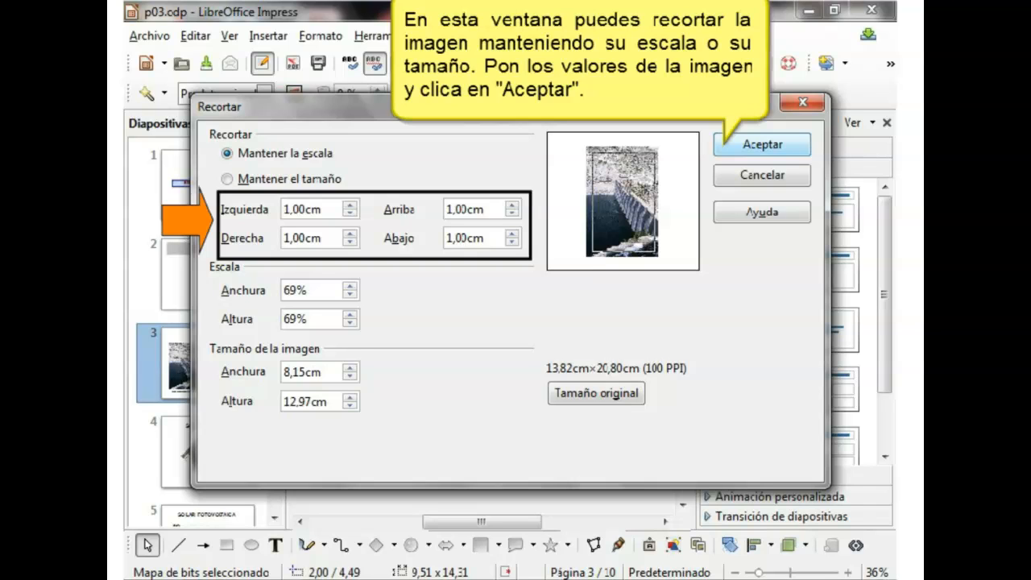
{"action": "left_click", "coordinate": [758, 143]}
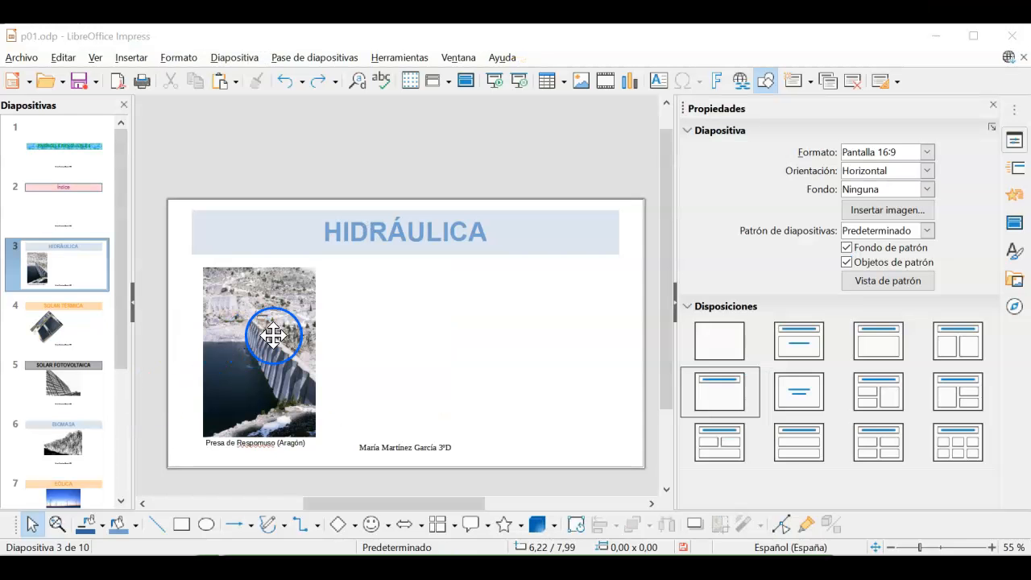
Step: In p01.odp, start a precise crop of the dam image on slide 3, setting the left and right crops to 1,00 cm
{"action": "left_click", "coordinate": [274, 334]}
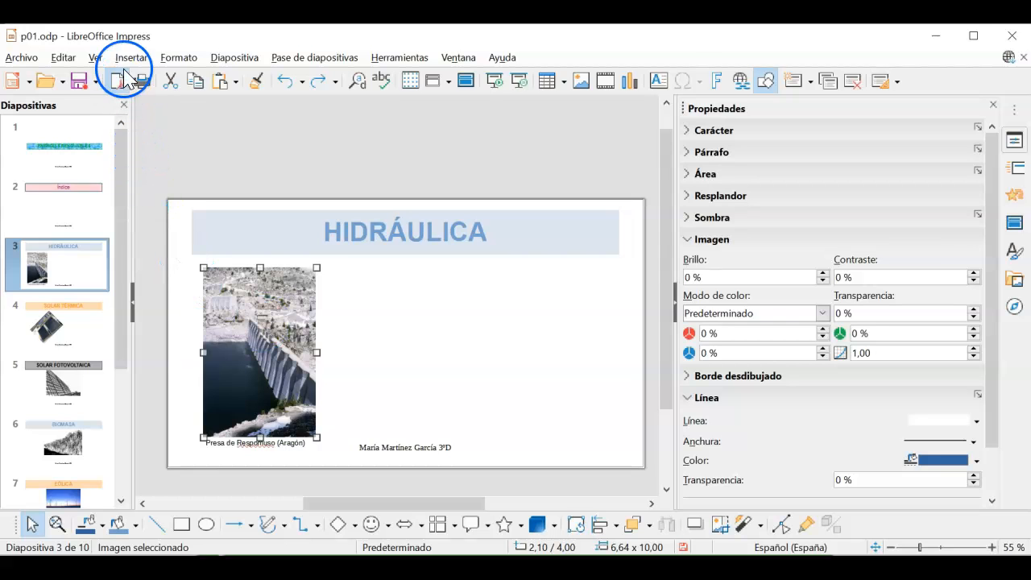
{"action": "left_click", "coordinate": [196, 63]}
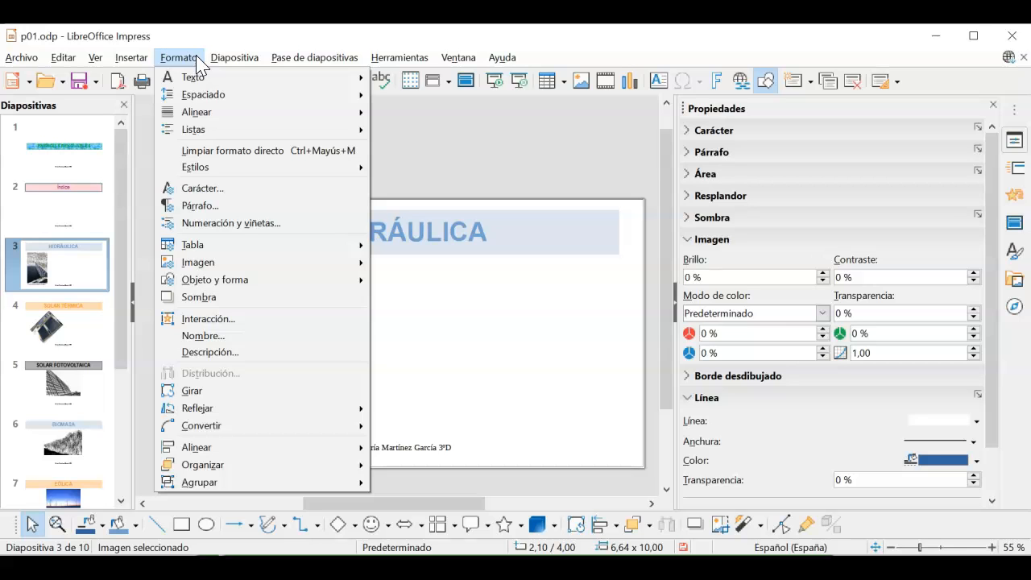
{"action": "mouse_move", "coordinate": [229, 266]}
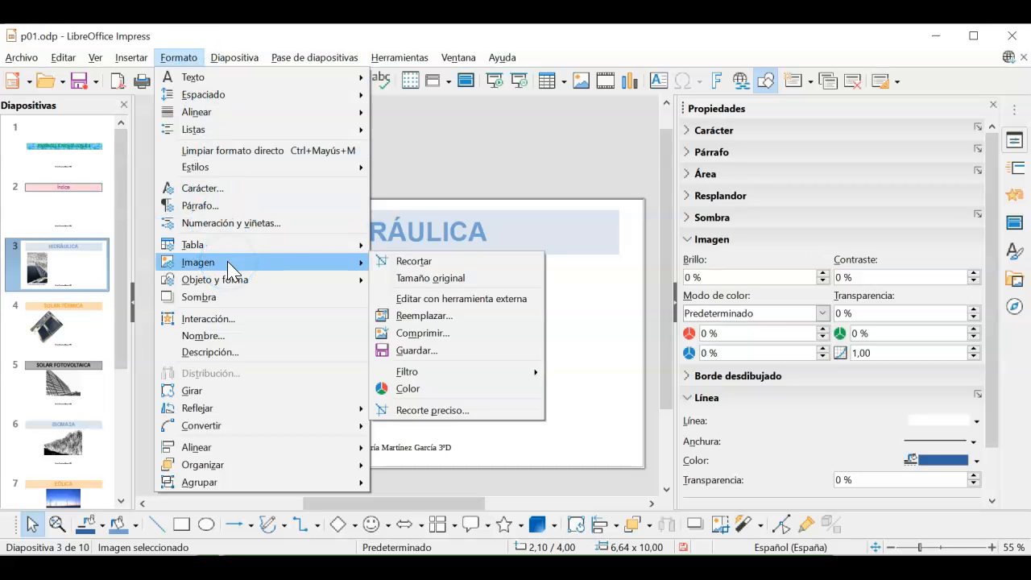
{"action": "left_click", "coordinate": [473, 415]}
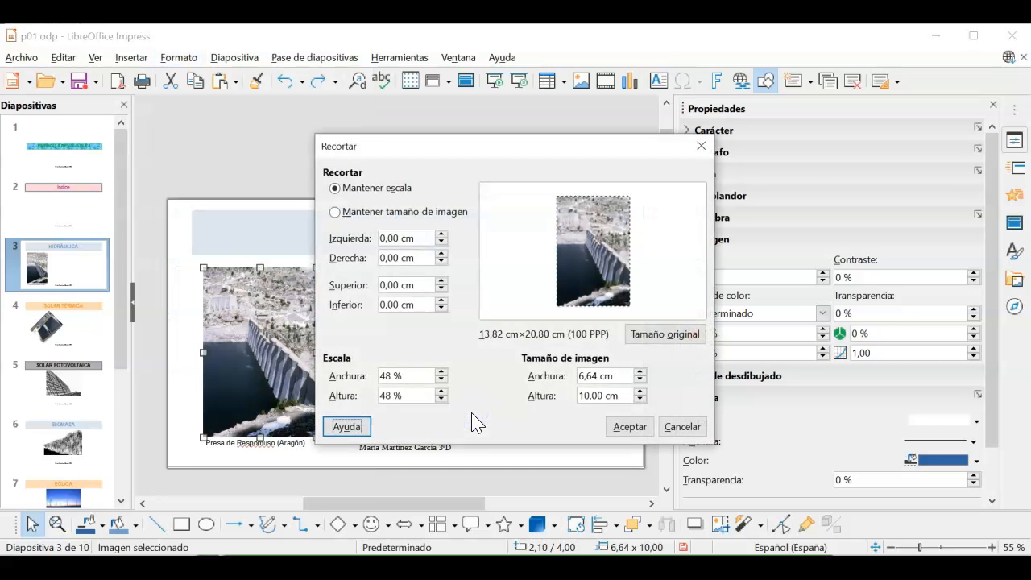
{"action": "left_click", "coordinate": [385, 238]}
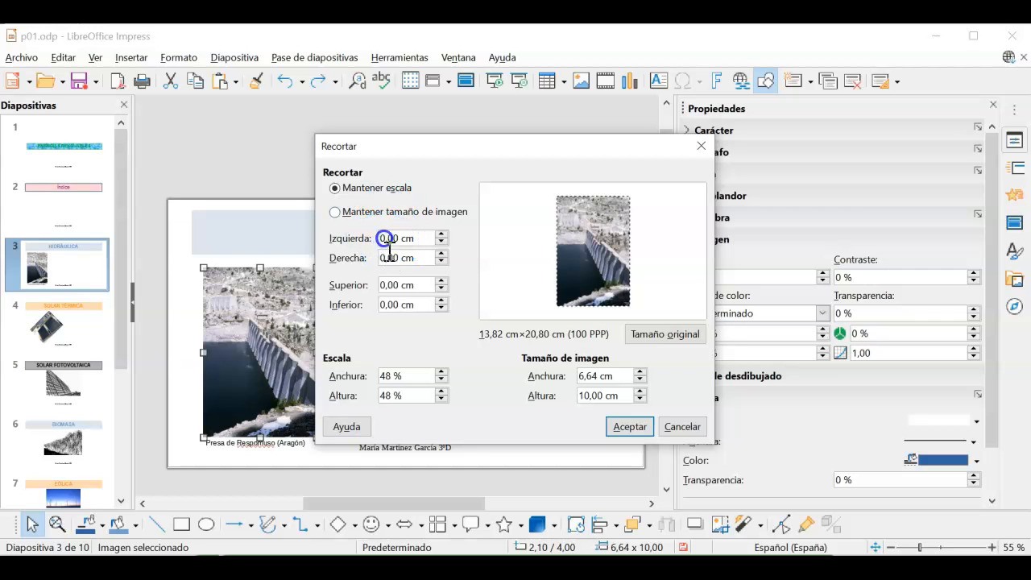
{"action": "key", "text": "BackSpace"}
{"action": "type", "text": "1"}
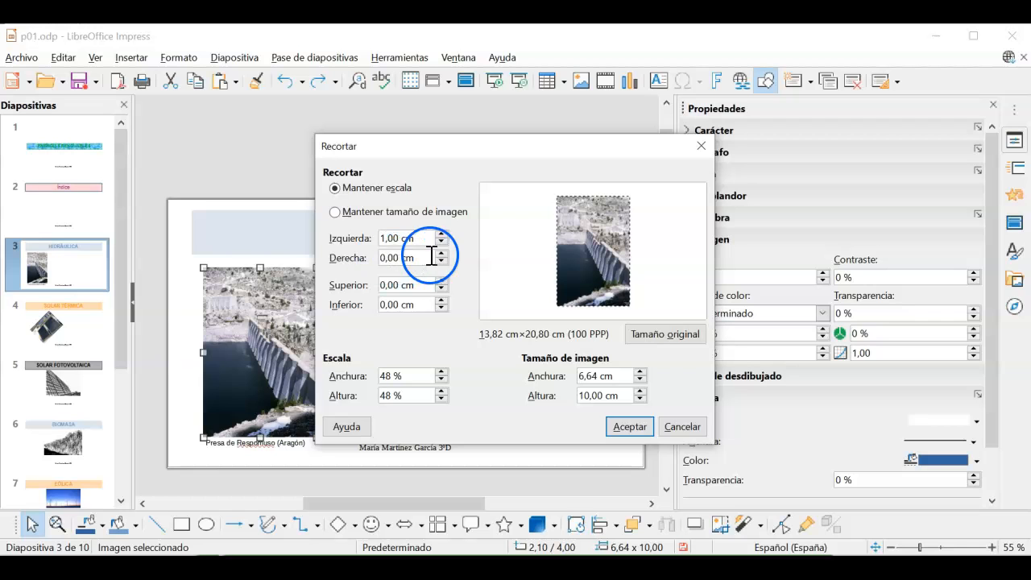
{"action": "left_click", "coordinate": [386, 258]}
{"action": "key", "text": "BackSpace"}
{"action": "type", "text": "1"}
Step: Set the dam image's top and bottom crops to 1,00 cm and apply the crop with the scale kept
{"action": "left_click", "coordinate": [392, 287]}
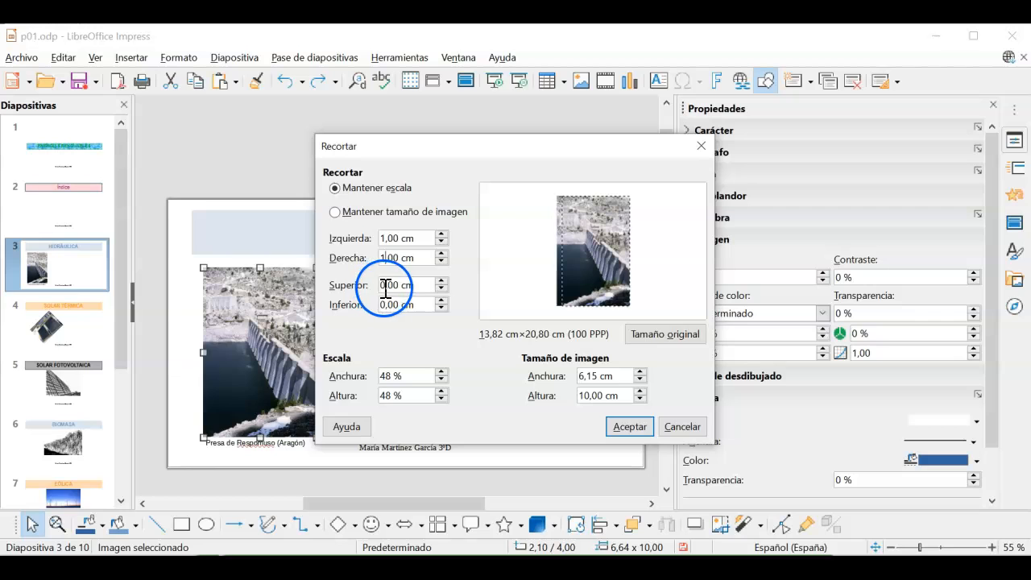
{"action": "key", "text": "BackSpace"}
{"action": "type", "text": "1"}
{"action": "left_click", "coordinate": [392, 373]}
{"action": "left_click", "coordinate": [384, 303]}
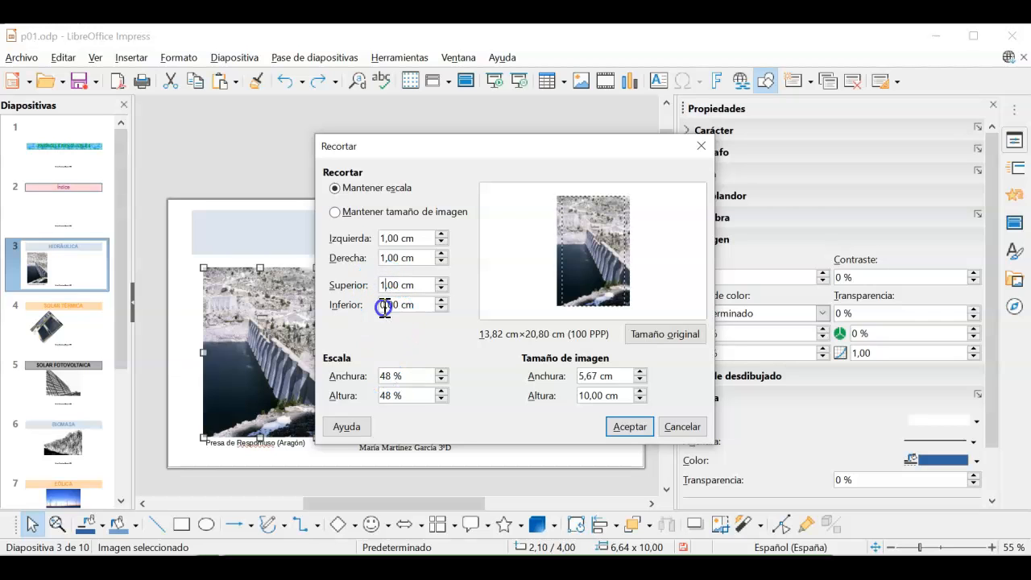
{"action": "key", "text": "BackSpace"}
{"action": "type", "text": "1"}
{"action": "left_click", "coordinate": [390, 377]}
{"action": "left_click", "coordinate": [407, 287]}
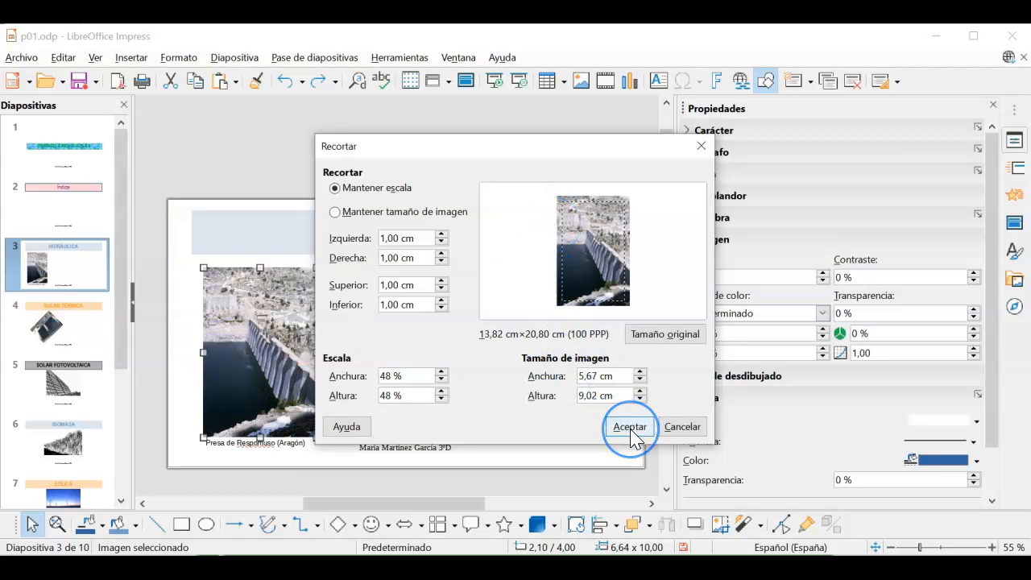
{"action": "left_click_drag", "start_coordinate": [512, 150], "coordinate": [609, 156]}
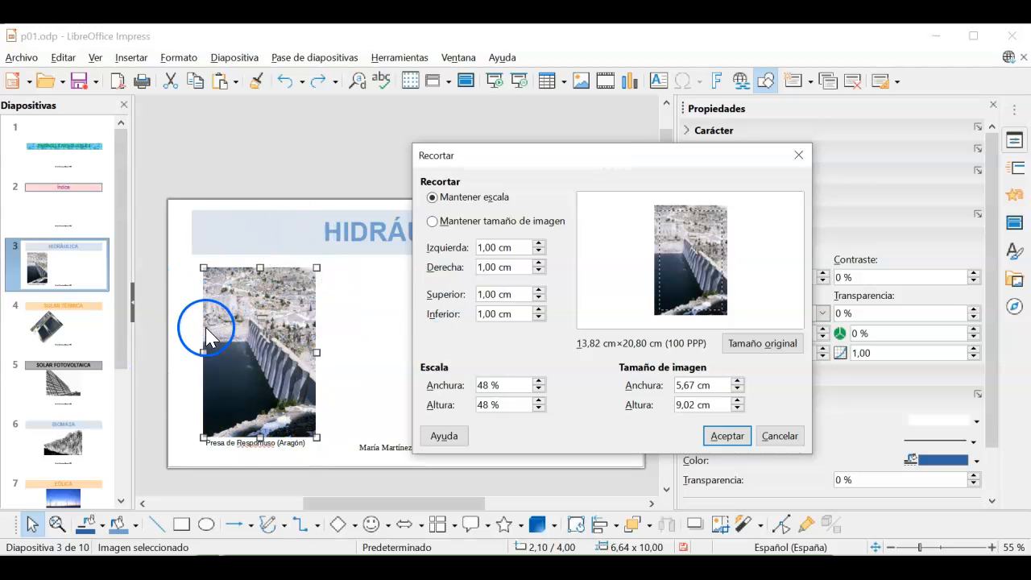
{"action": "left_click", "coordinate": [729, 436]}
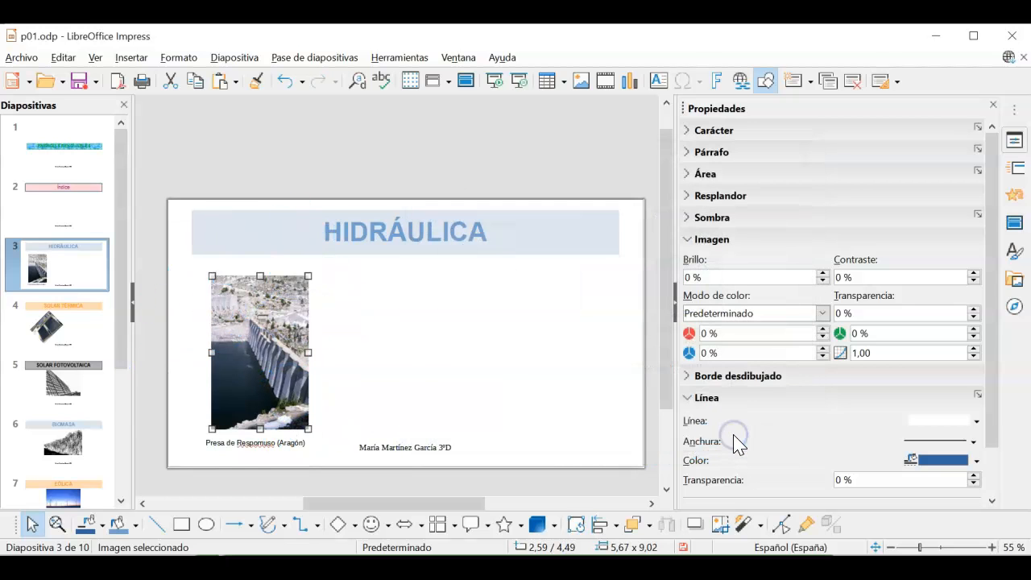
{"action": "left_click", "coordinate": [411, 377]}
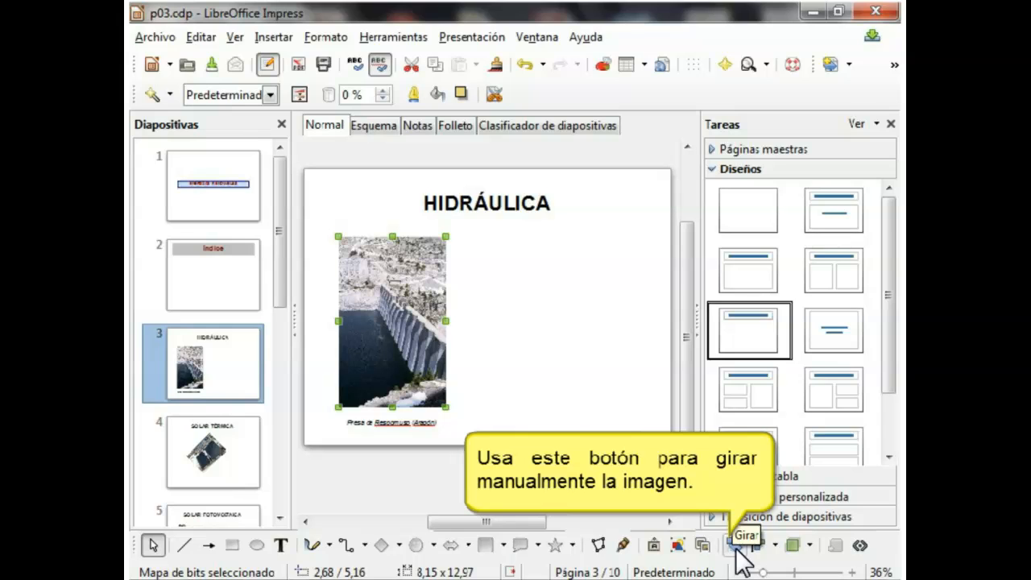
Step: Try rotating the dam image on the p03 presentation's HIDRÁULICA slide slightly counterclockwise, and undo the rotation
{"action": "left_click", "coordinate": [736, 547]}
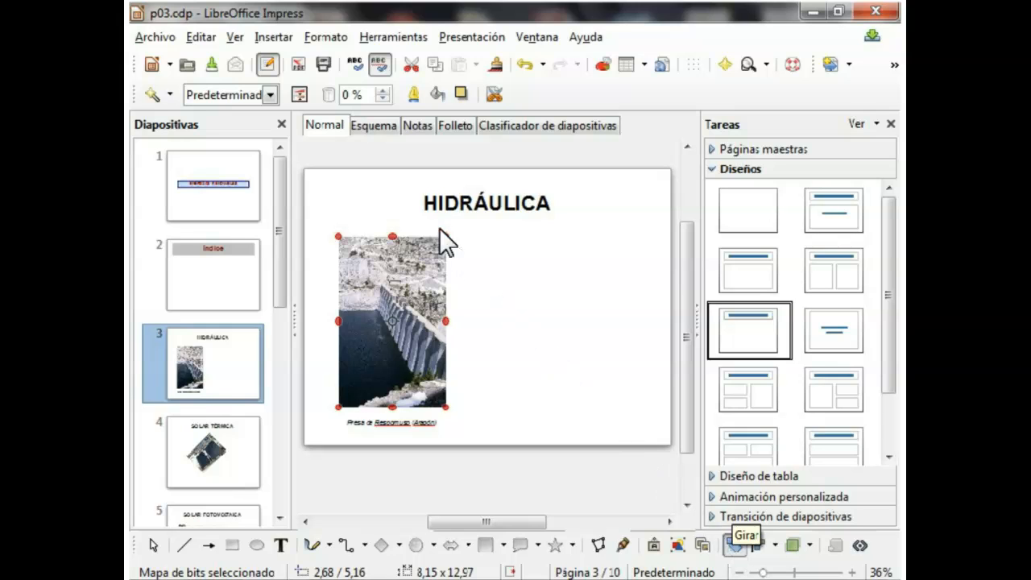
{"action": "left_click_drag", "start_coordinate": [445, 235], "coordinate": [429, 226]}
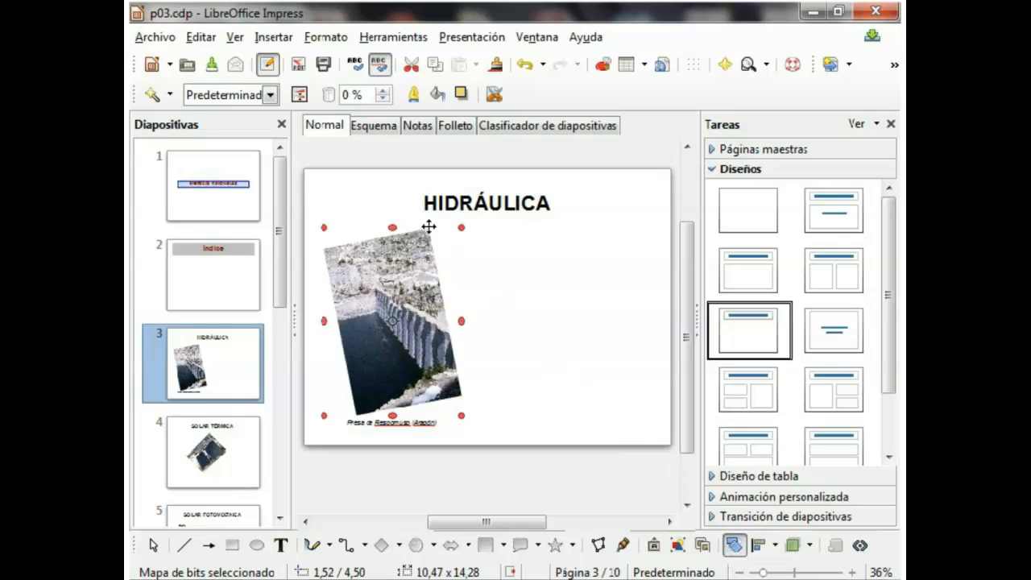
{"action": "key", "text": "Escape"}
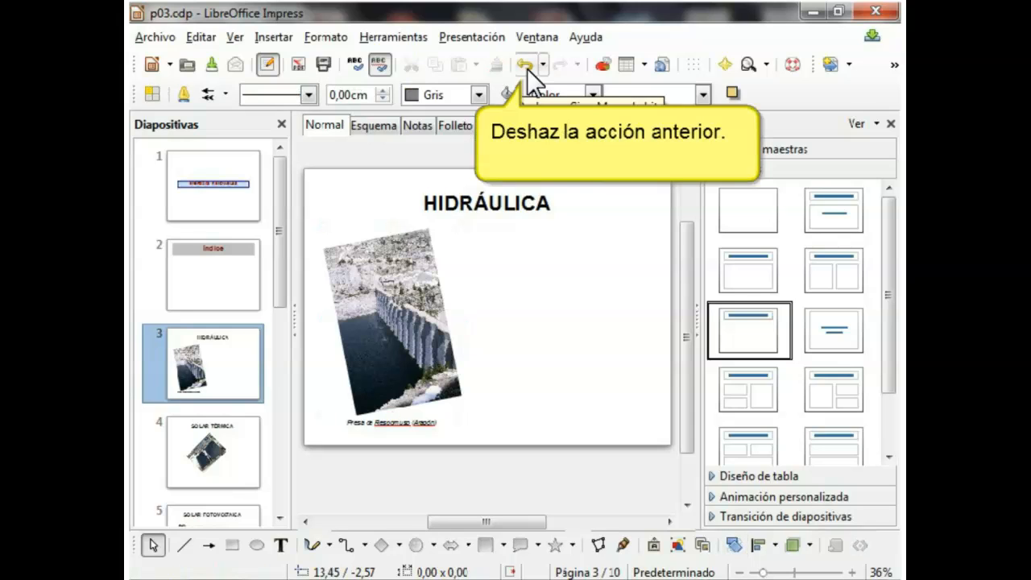
{"action": "left_click", "coordinate": [527, 68]}
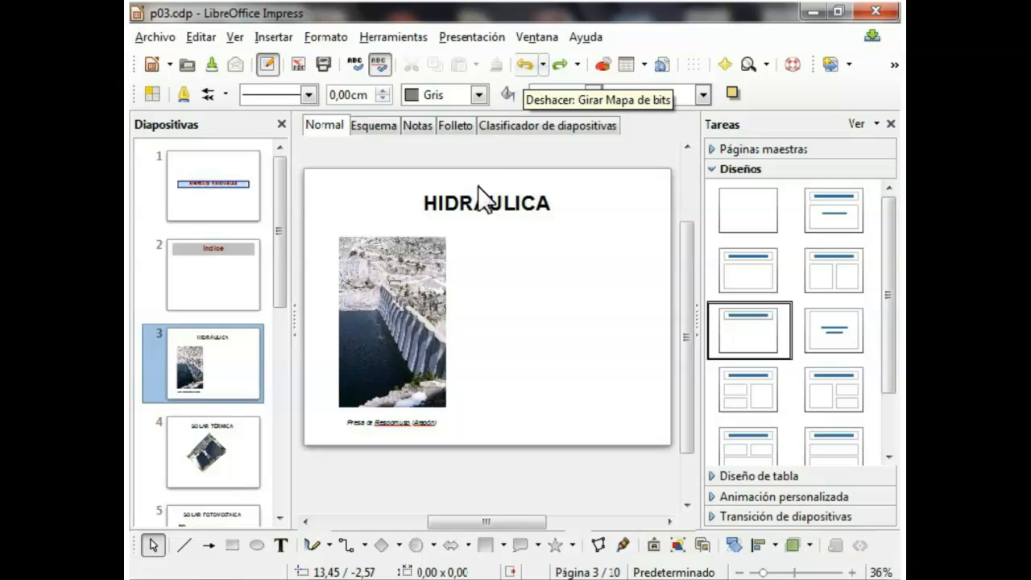
Step: Select the dam image together with the caption below it on the HIDRÁULICA slide
{"action": "left_click", "coordinate": [400, 372]}
{"action": "left_click", "coordinate": [395, 422], "text": "shift"}
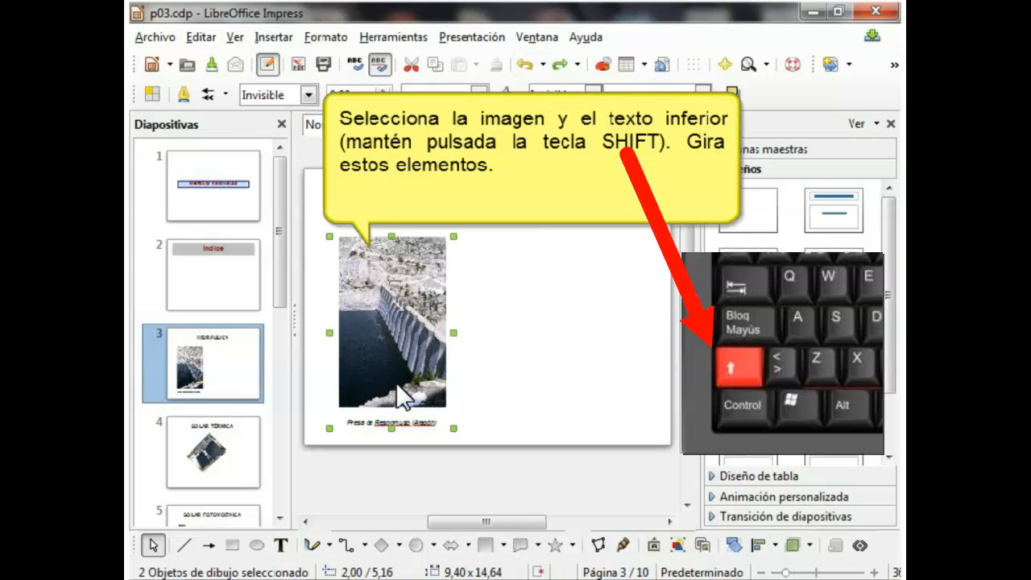